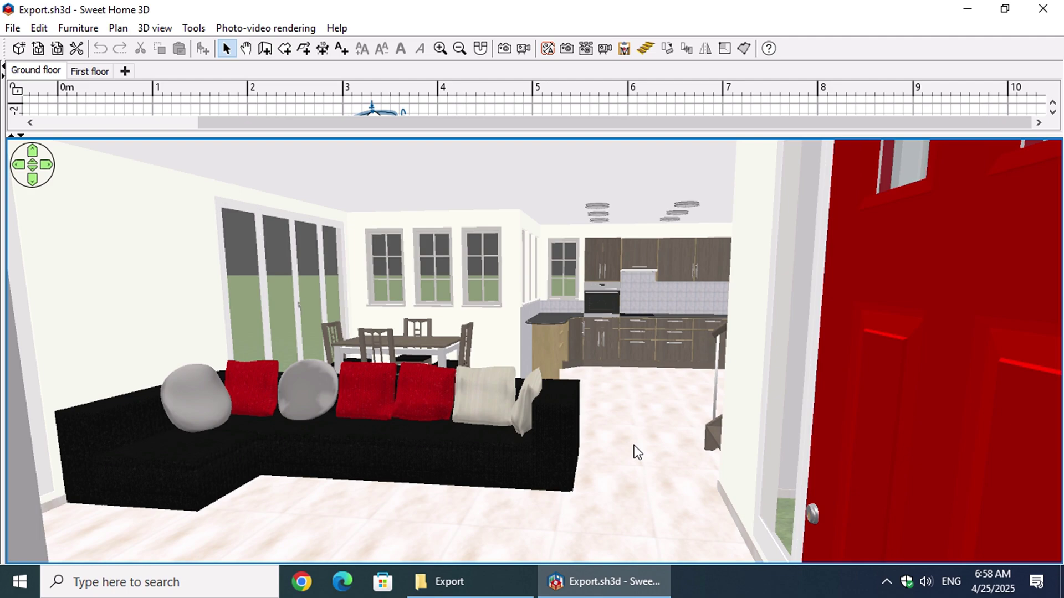
# - Walk the virtual visitor through the red door, past the sofa and dining table, to face the kitchen
pyautogui.press('Up')
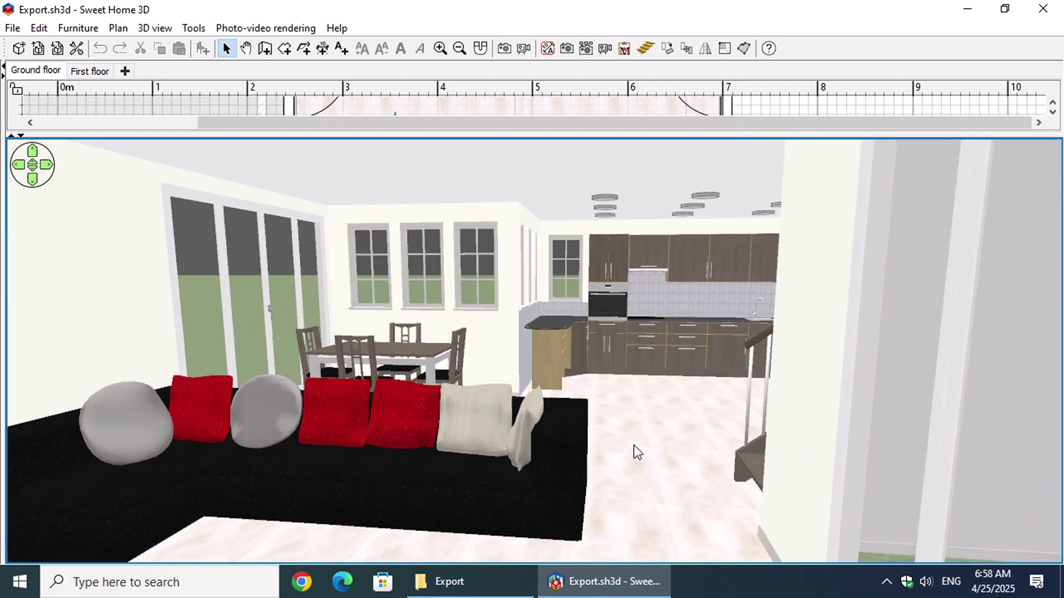
pyautogui.press('Up')
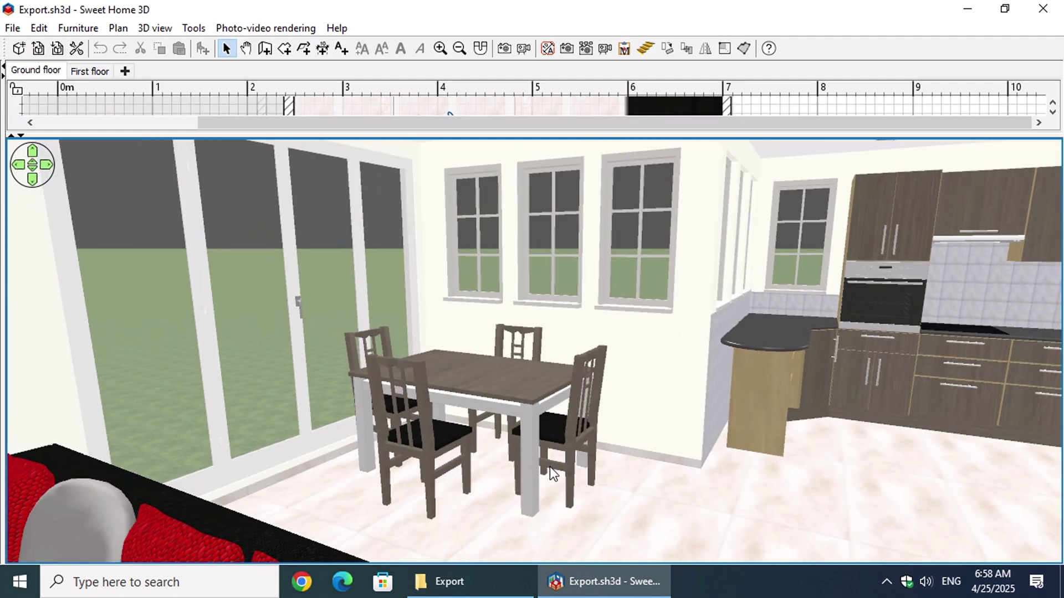
pyautogui.press('Up')
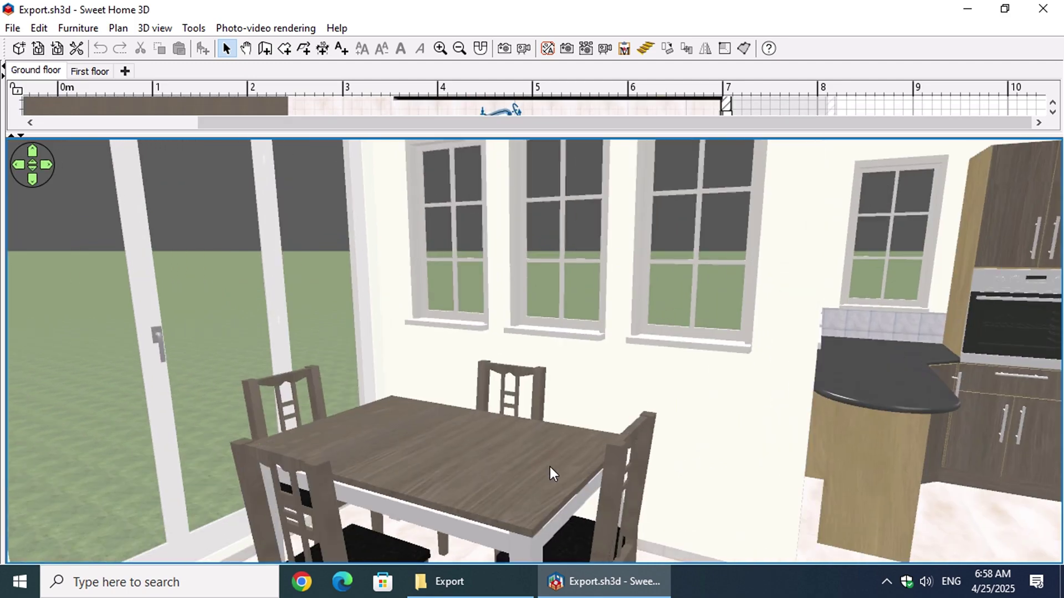
pyautogui.press('Left')
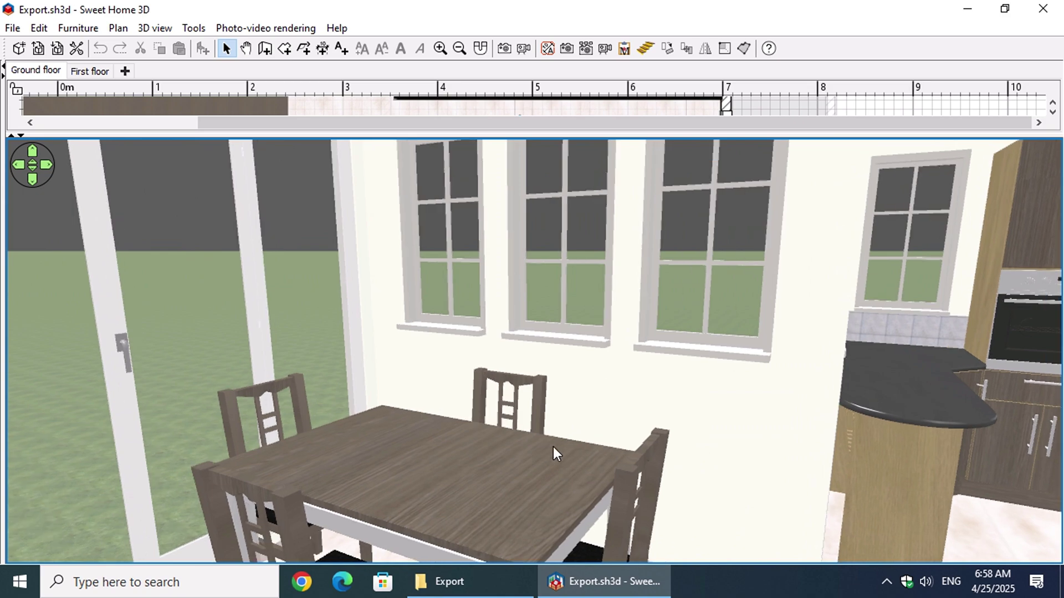
pyautogui.moveTo(553, 447); pyautogui.dragTo(700, 415)
pyautogui.scroll(-5, 732, 438)
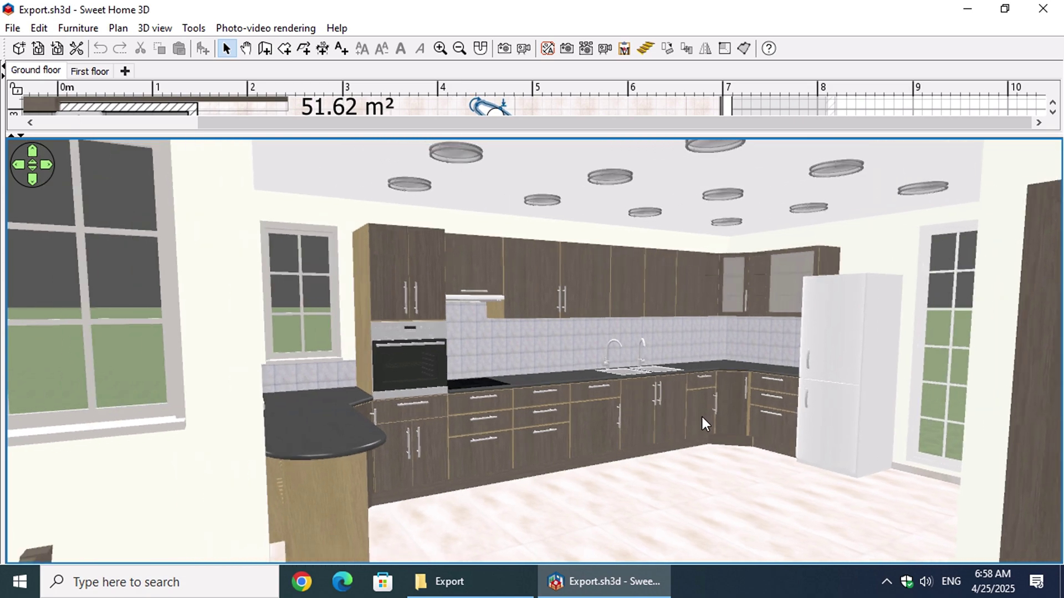
# - Switch the 3D view to Aerial view and zoom out over the house
pyautogui.rightClick(620, 508)
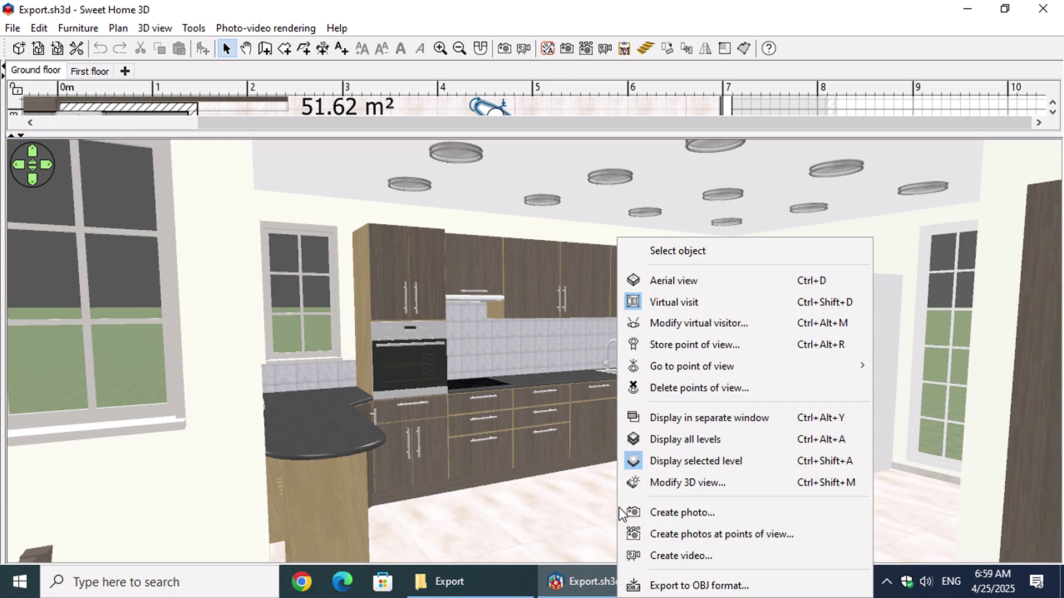
pyautogui.click(704, 288)
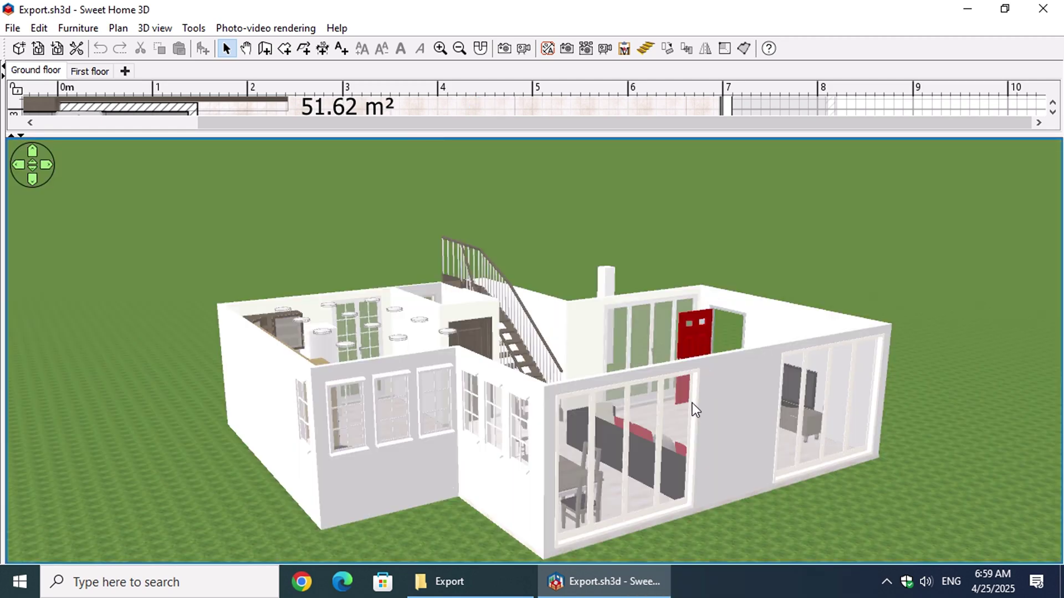
pyautogui.scroll(-5, 723, 451)
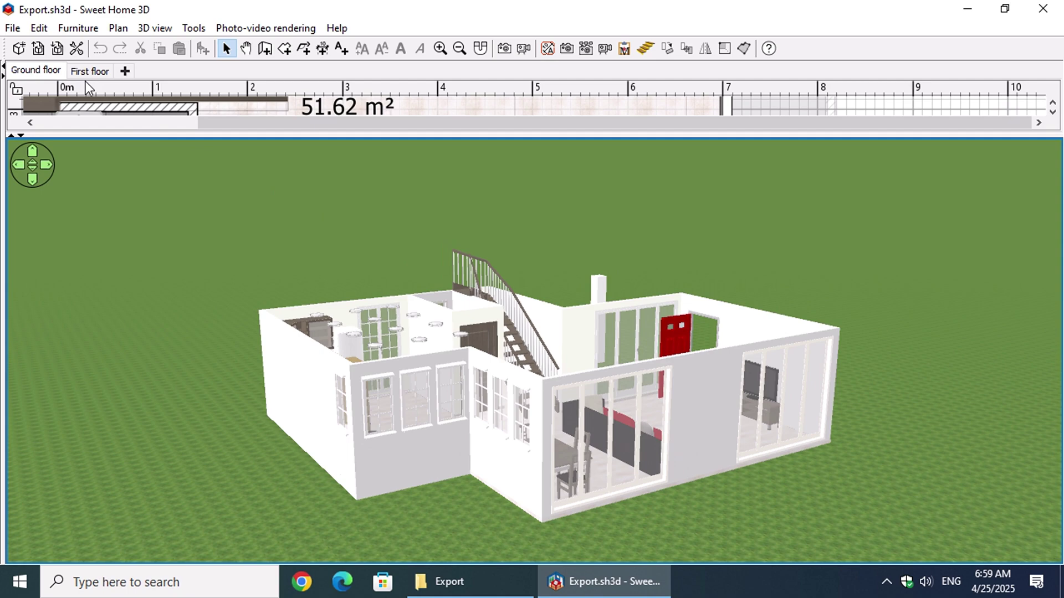
# - Orbit the house from the First floor, then return to Ground floor at eye level
pyautogui.click(91, 71)
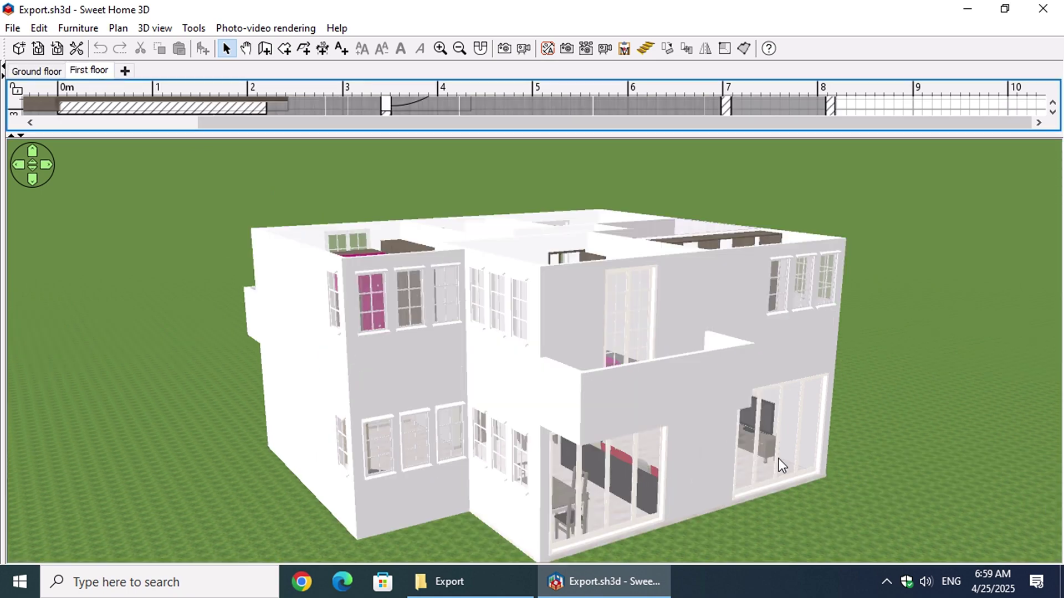
pyautogui.moveTo(780, 458); pyautogui.dragTo(526, 469)
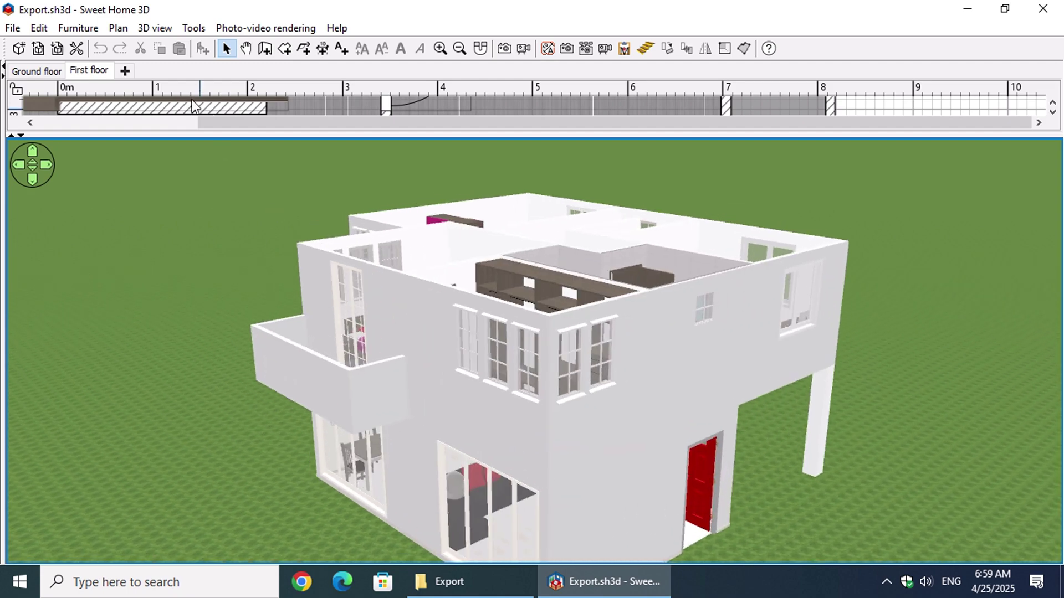
pyautogui.click(34, 70)
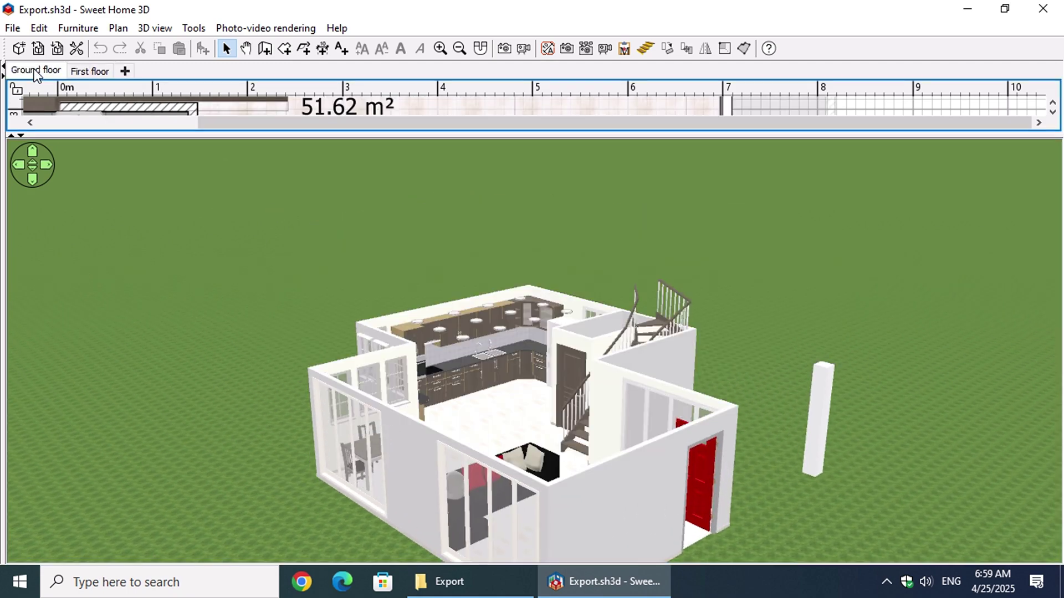
pyautogui.moveTo(375, 421); pyautogui.dragTo(640, 400)
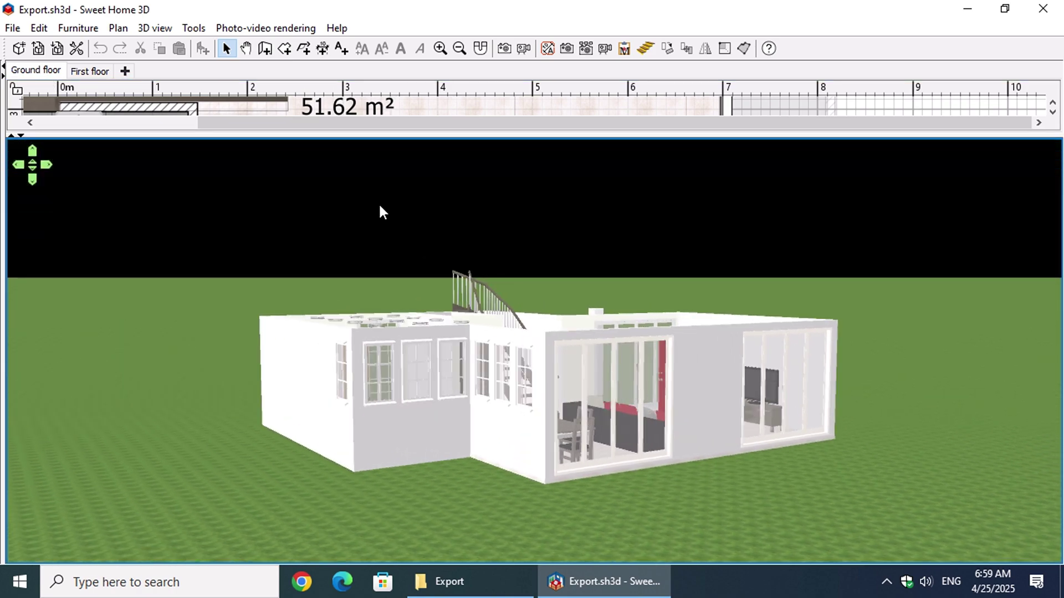
# - Enable 3D view > Display all levels, orbit the two-storey house, and select the balcony wall
pyautogui.click(159, 31)
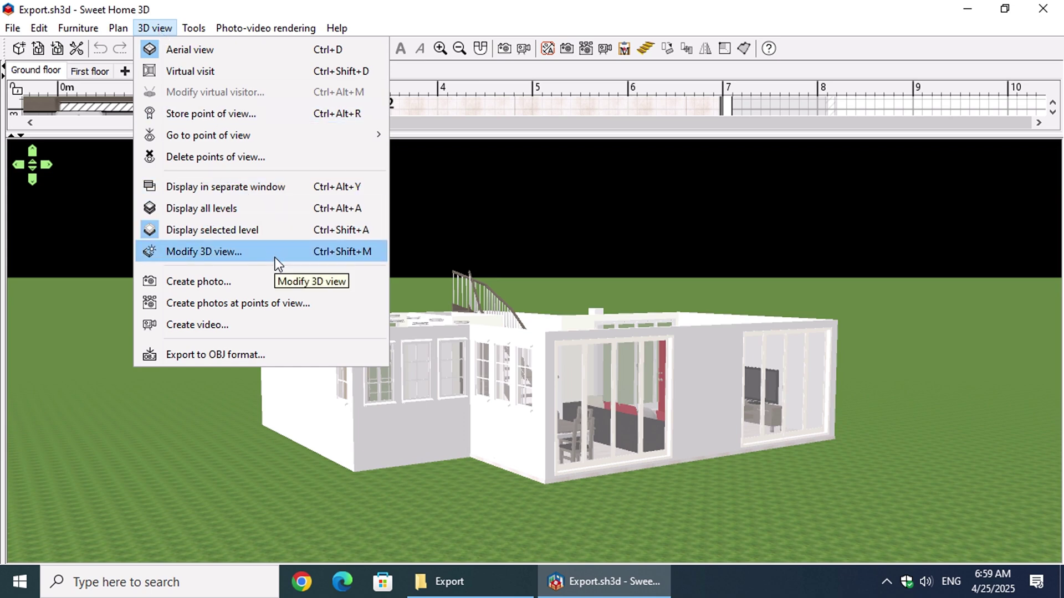
pyautogui.click(272, 208)
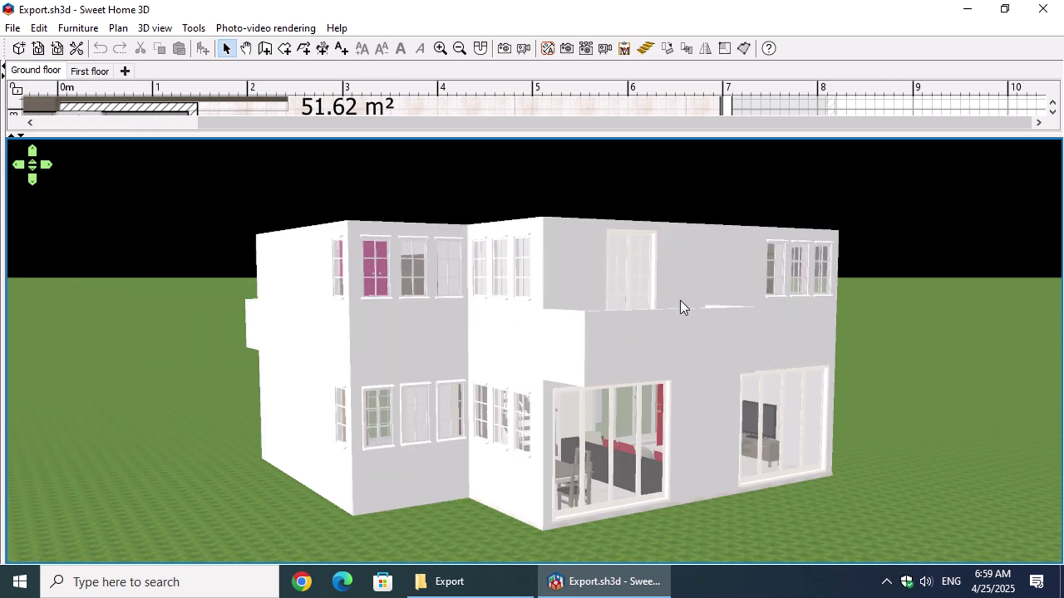
pyautogui.moveTo(681, 300); pyautogui.dragTo(508, 285)
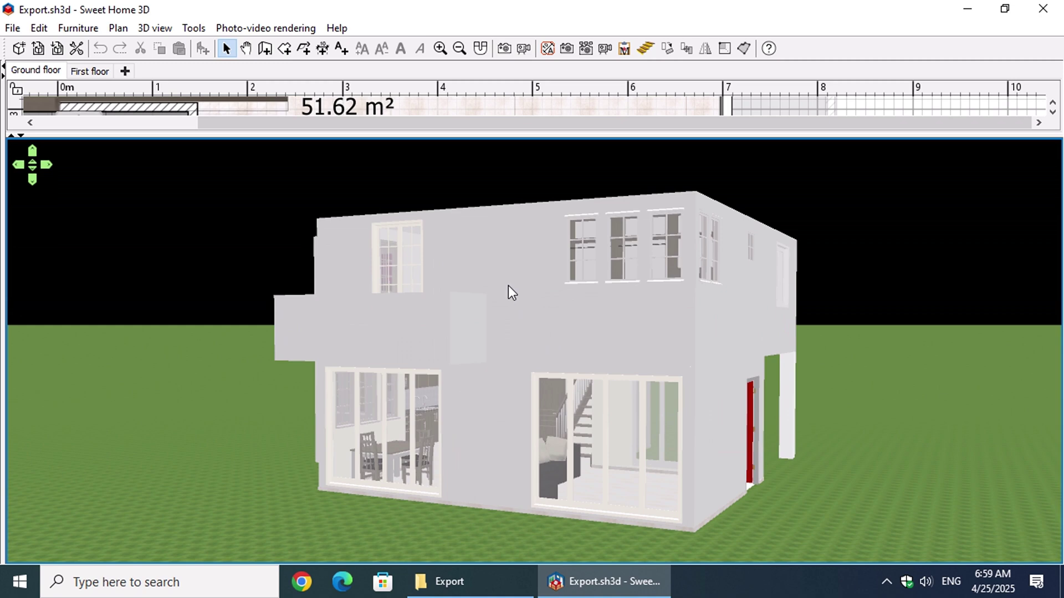
pyautogui.click(428, 333)
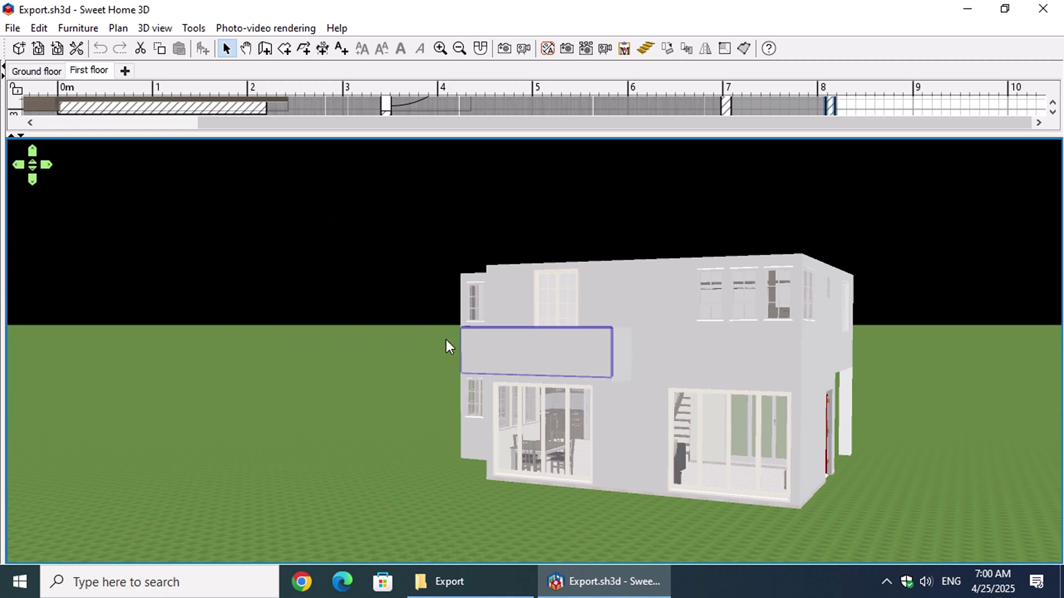
# - Export all items to Desktop\Exports\Export.obj, replacing the existing file
pyautogui.rightClick(359, 199)
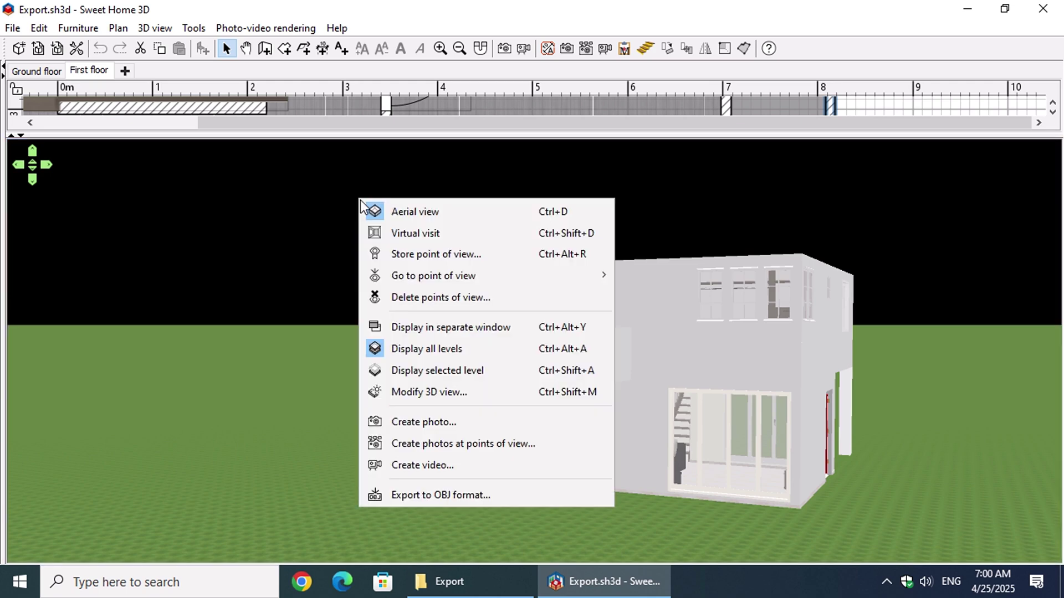
pyautogui.click(514, 503)
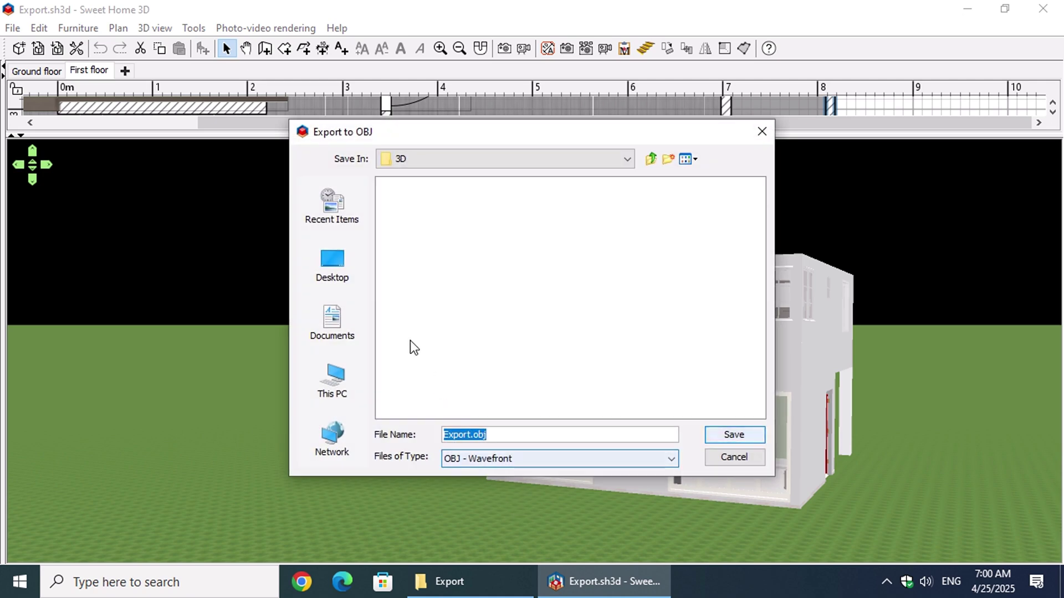
pyautogui.click(341, 276)
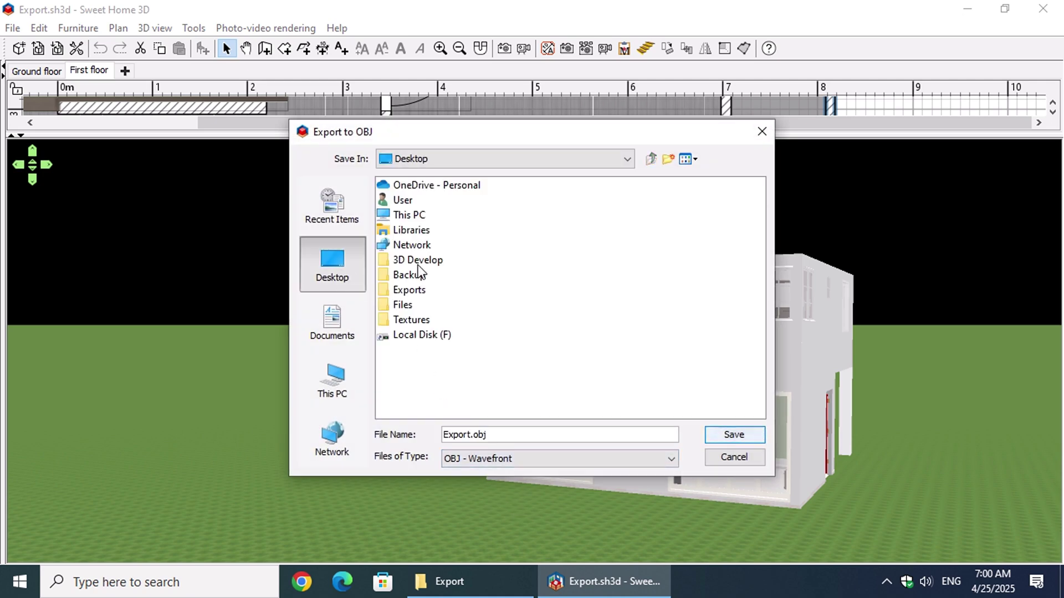
pyautogui.doubleClick(414, 290)
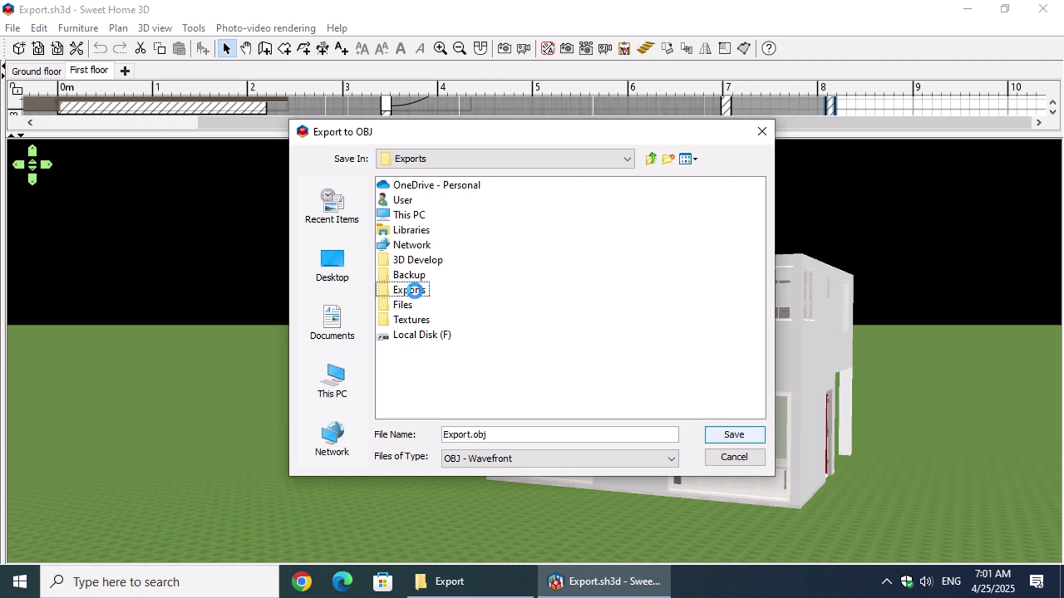
pyautogui.click(733, 437)
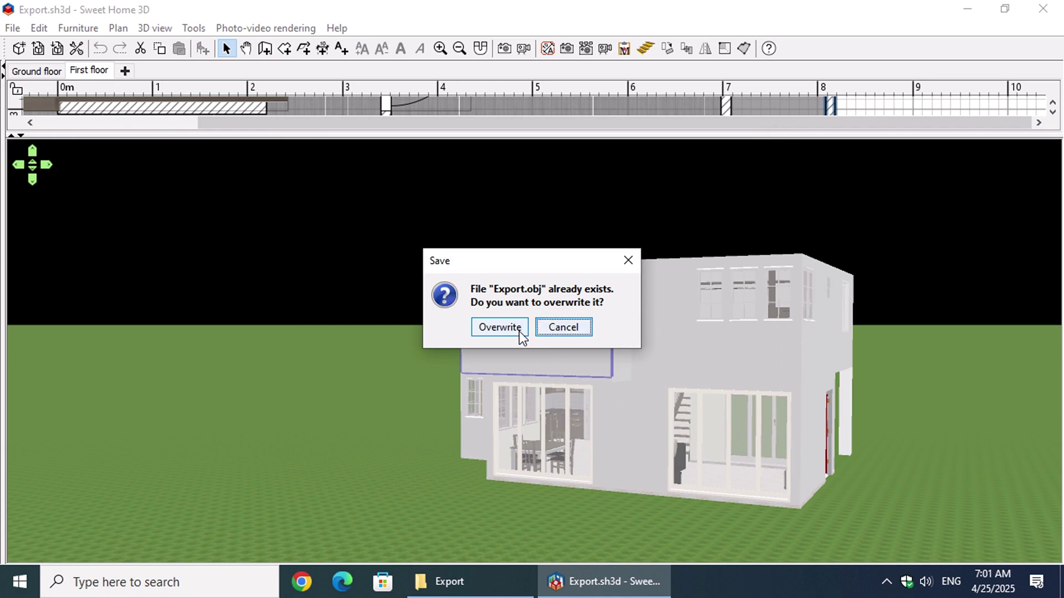
pyautogui.click(520, 332)
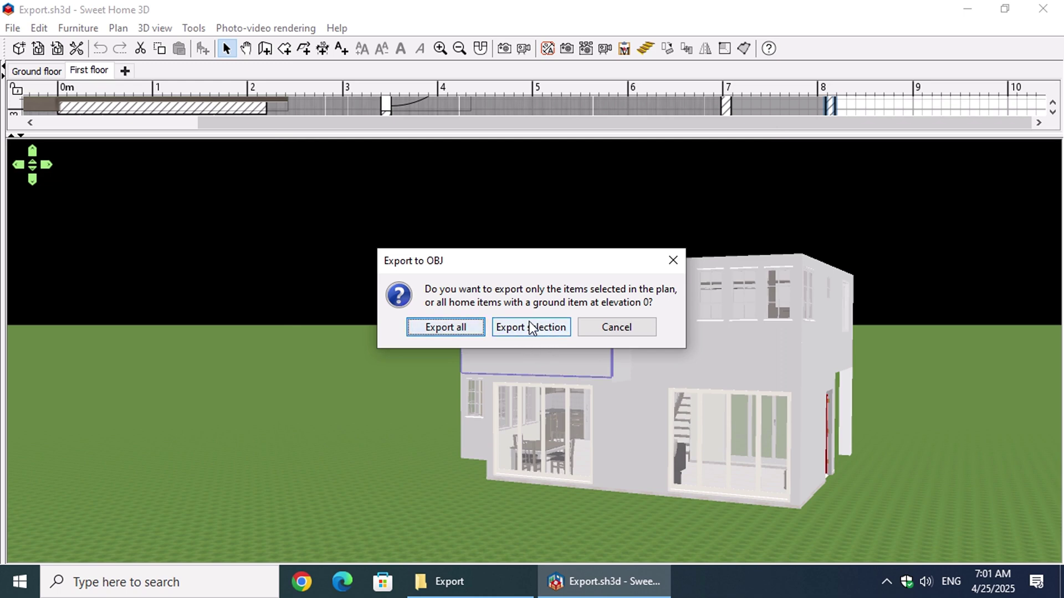
pyautogui.click(450, 328)
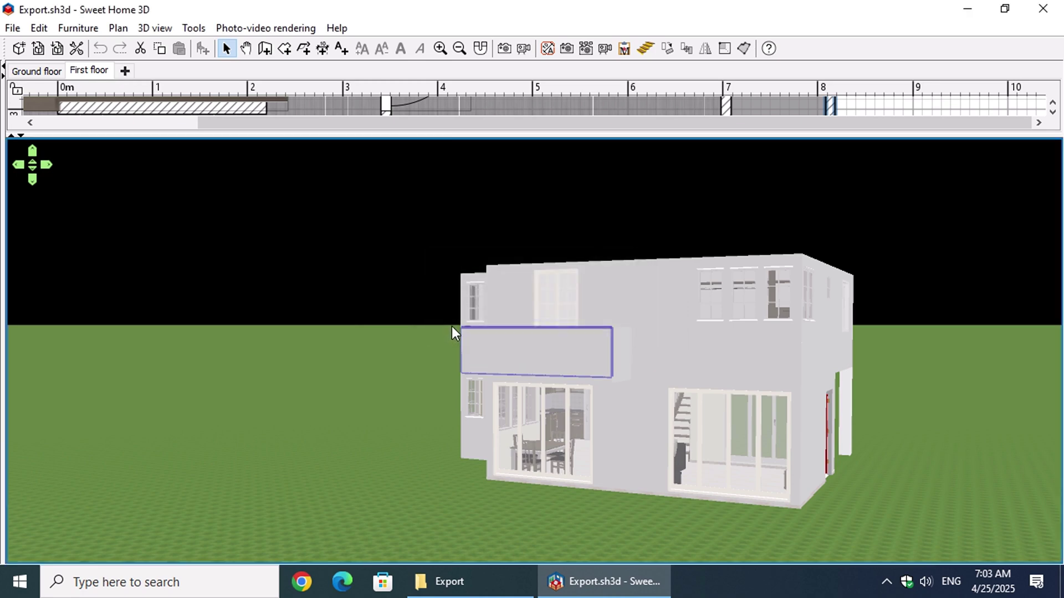
# - Switch the 3D view to Virtual visit and look around the upstairs room
pyautogui.rightClick(379, 244)
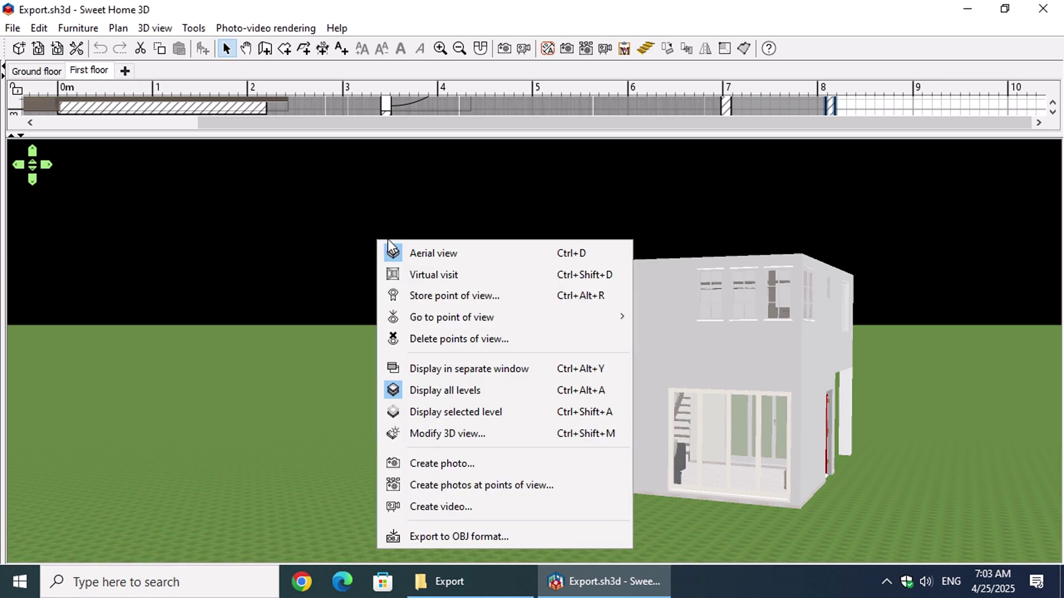
pyautogui.click(464, 275)
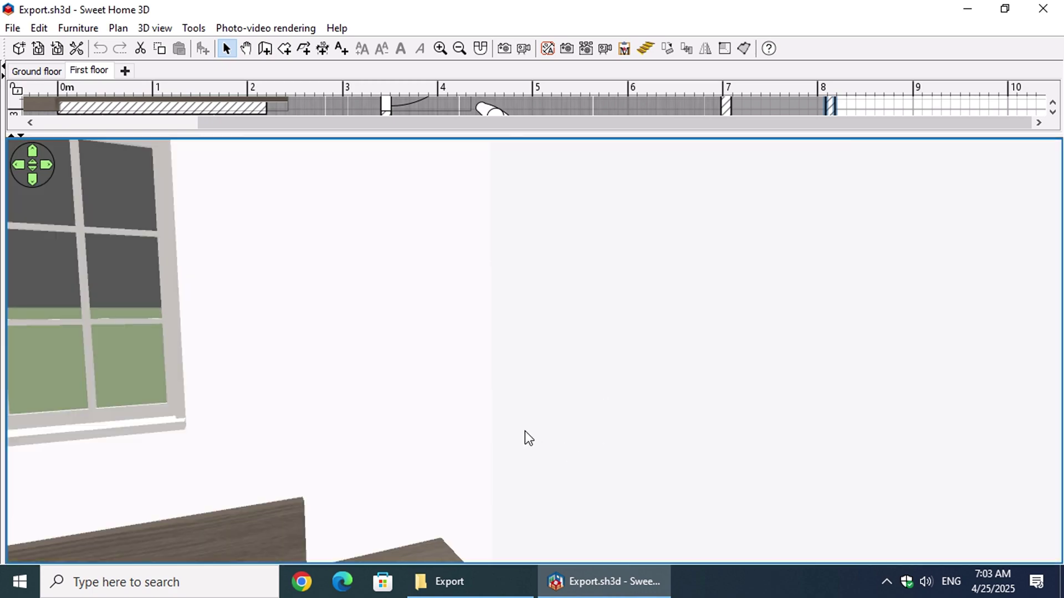
pyautogui.moveTo(527, 438)
pyautogui.mouseDown()
pyautogui.moveTo(413, 441)
pyautogui.moveTo(305, 493)
pyautogui.moveTo(244, 498)
pyautogui.mouseUp()
# - Go to the Ground floor level and select the dining table
pyautogui.click(35, 67)
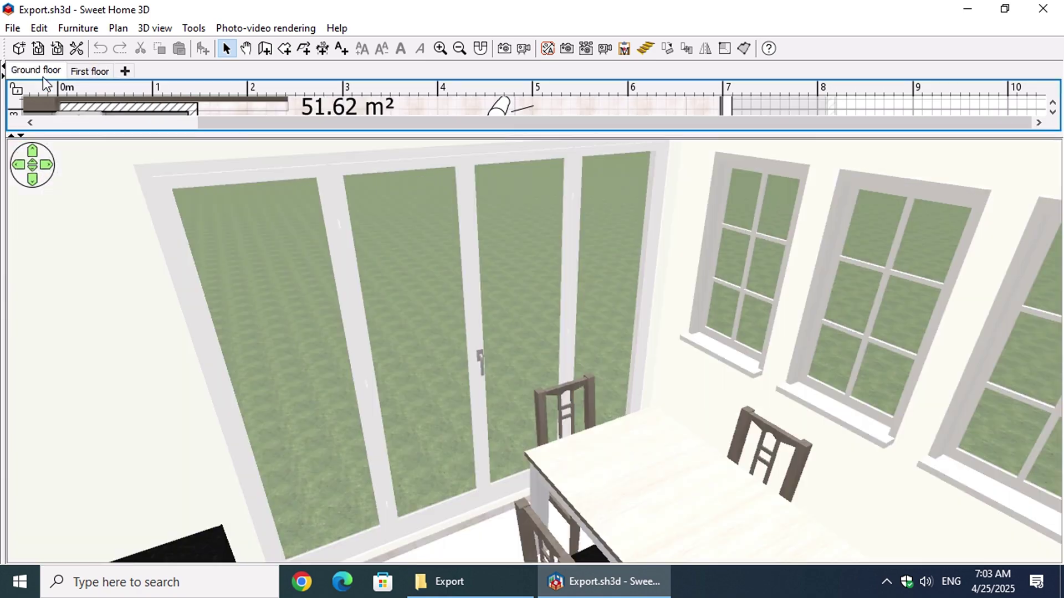
pyautogui.moveTo(454, 443)
pyautogui.mouseDown()
pyautogui.moveTo(741, 465)
pyautogui.moveTo(566, 455)
pyautogui.moveTo(514, 439)
pyautogui.moveTo(584, 378)
pyautogui.mouseUp()
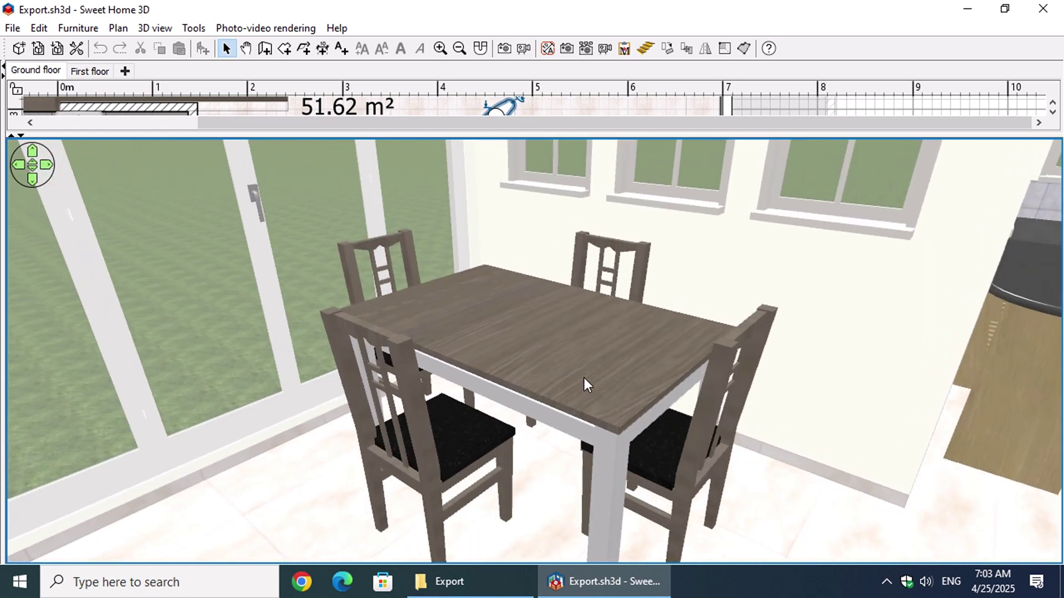
pyautogui.click(580, 369)
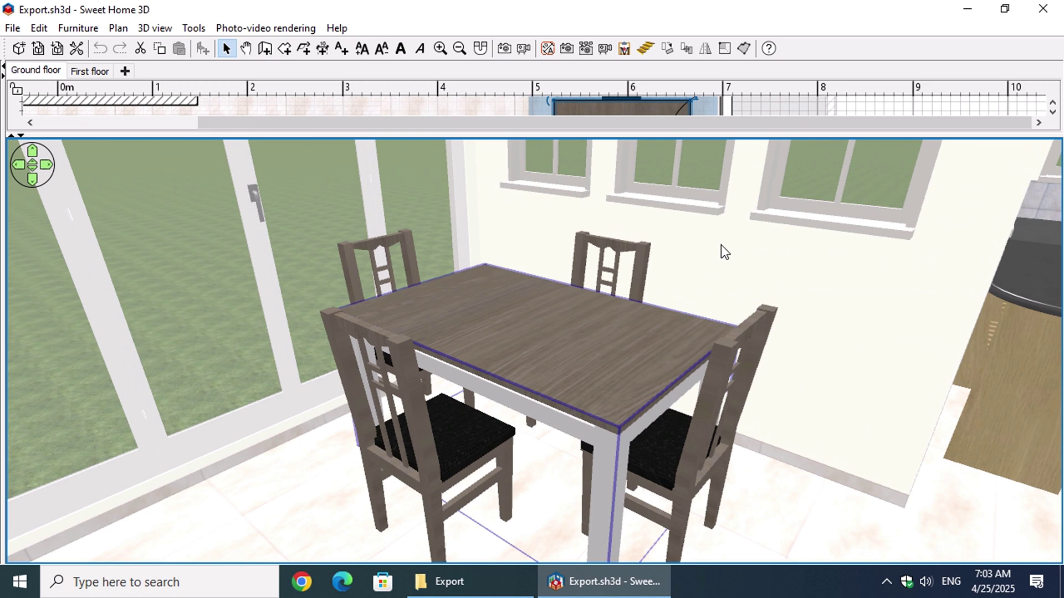
# - Export only the selected dining table as Table.obj into Desktop\Exports
pyautogui.rightClick(667, 186)
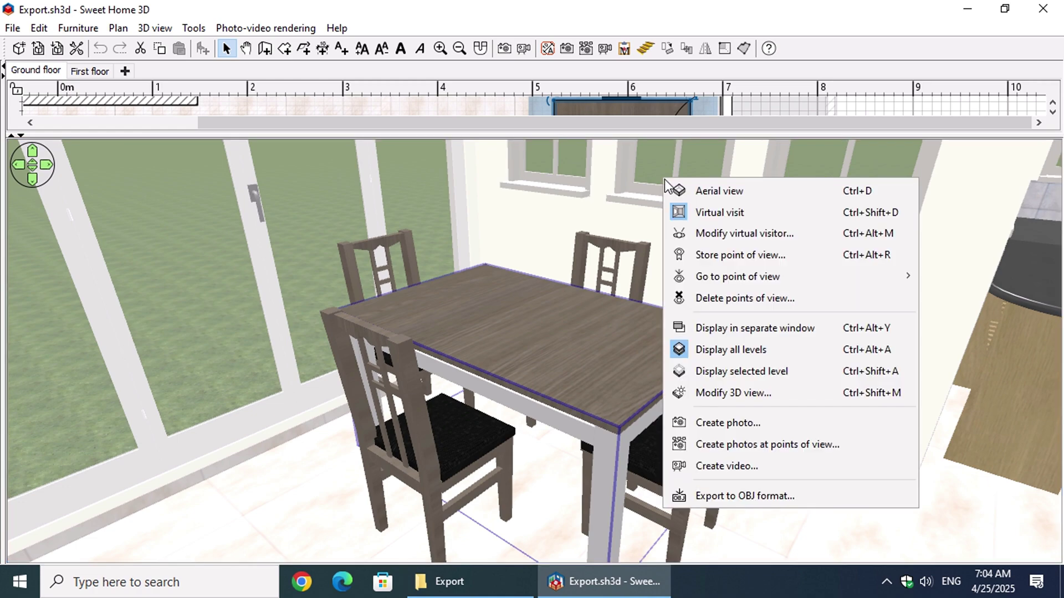
pyautogui.click(774, 495)
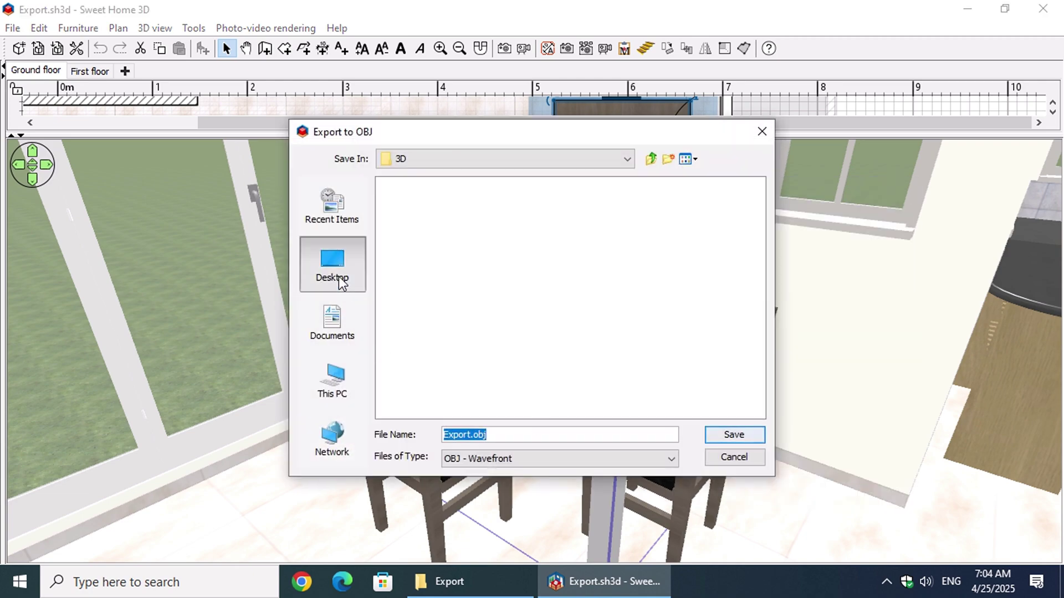
pyautogui.click(342, 282)
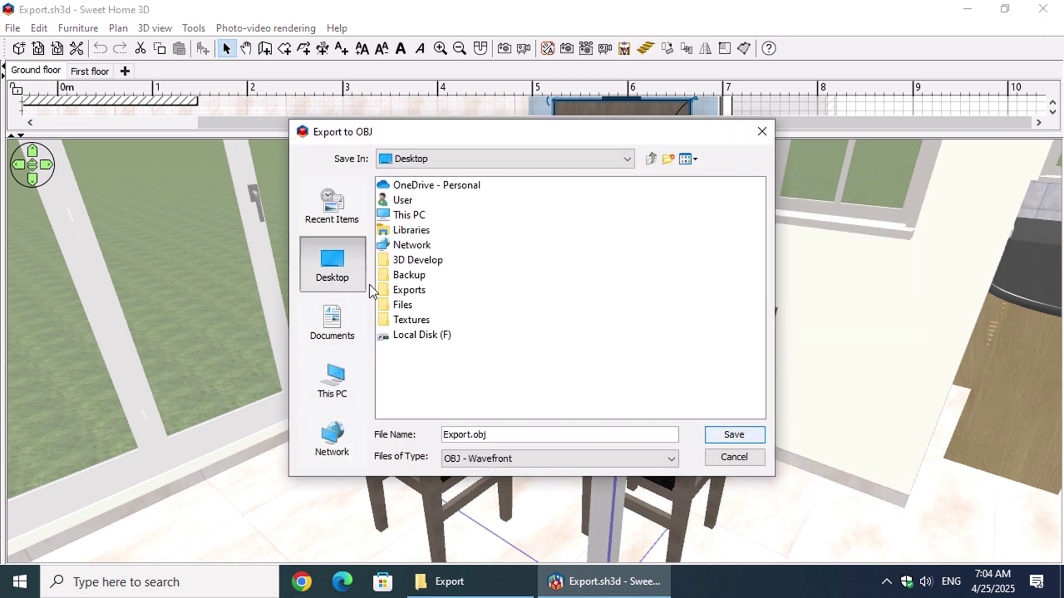
pyautogui.doubleClick(424, 294)
pyautogui.click(502, 433)
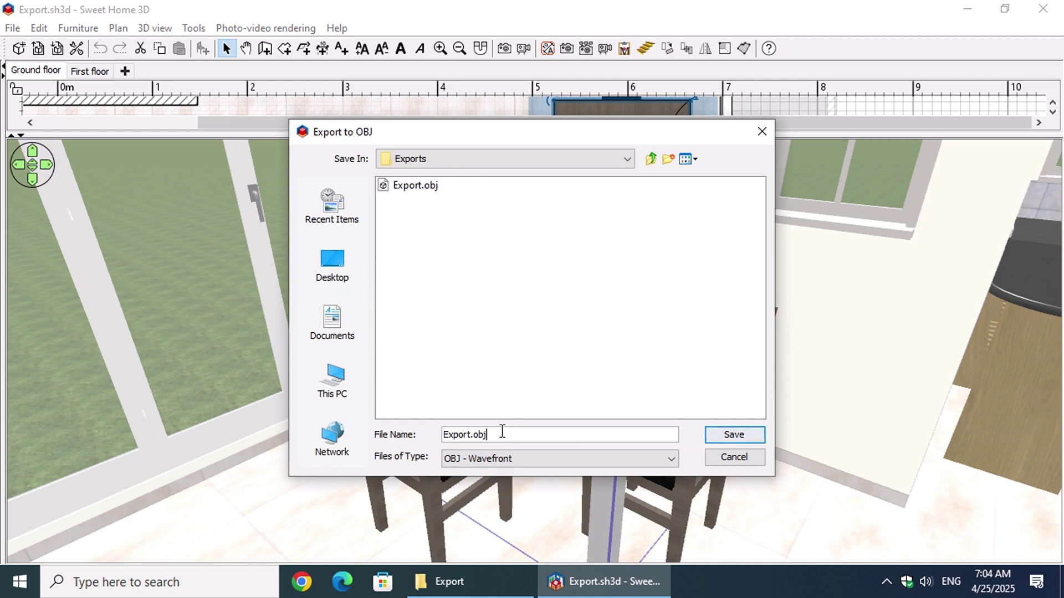
pyautogui.doubleClick(502, 432)
pyautogui.click(501, 433)
pyautogui.moveTo(502, 433); pyautogui.dragTo(443, 437)
pyautogui.write('Table')
pyautogui.click(726, 440)
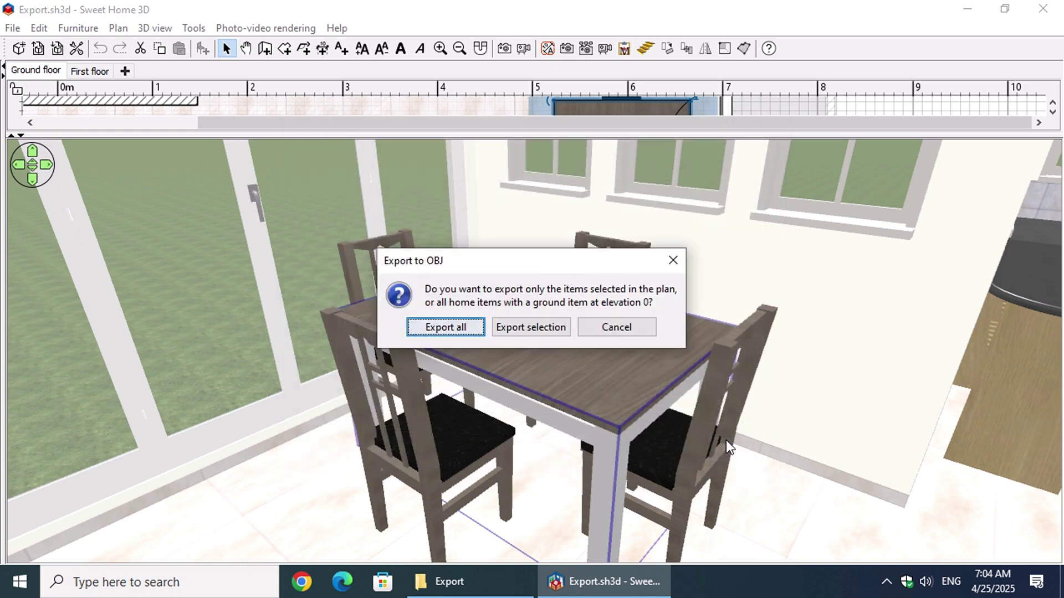
pyautogui.click(540, 330)
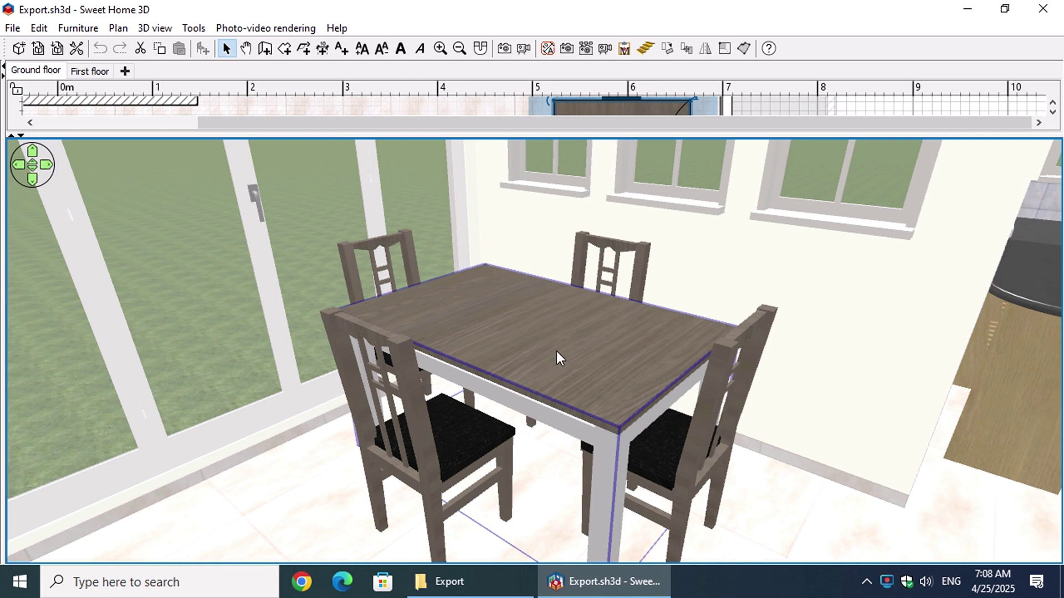
# - Minimize Sweet Home 3D and open Export.obj from the desktop Exports folder in 3D Viewer
pyautogui.click(965, 9)
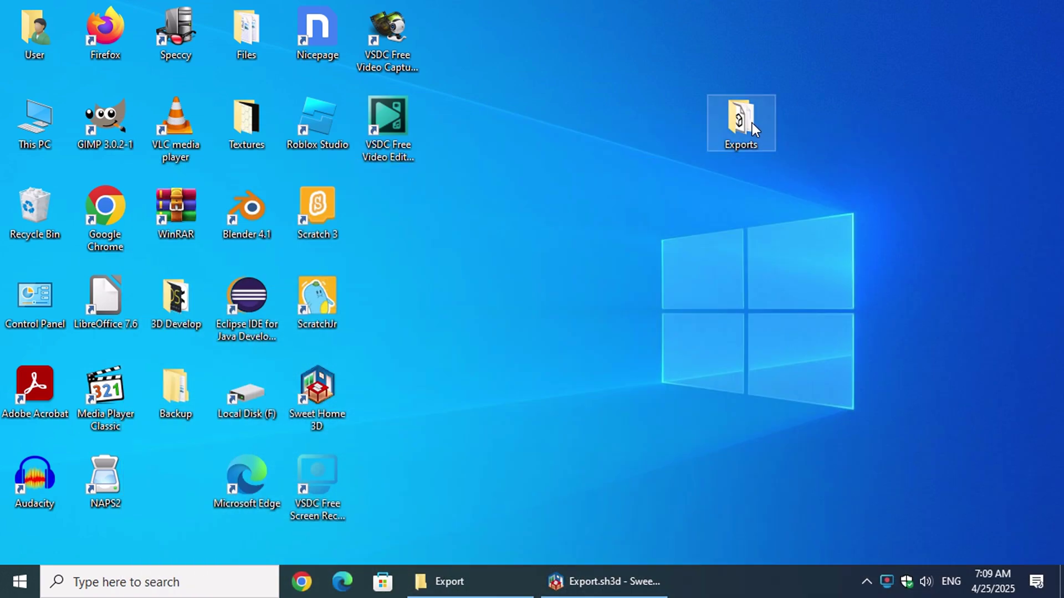
pyautogui.doubleClick(752, 123)
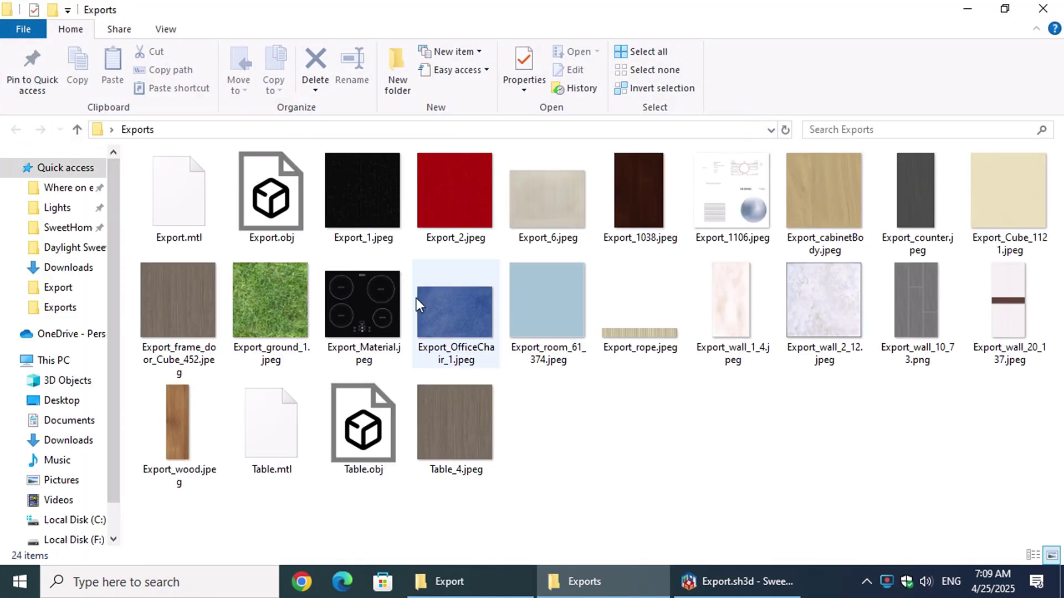
pyautogui.doubleClick(261, 218)
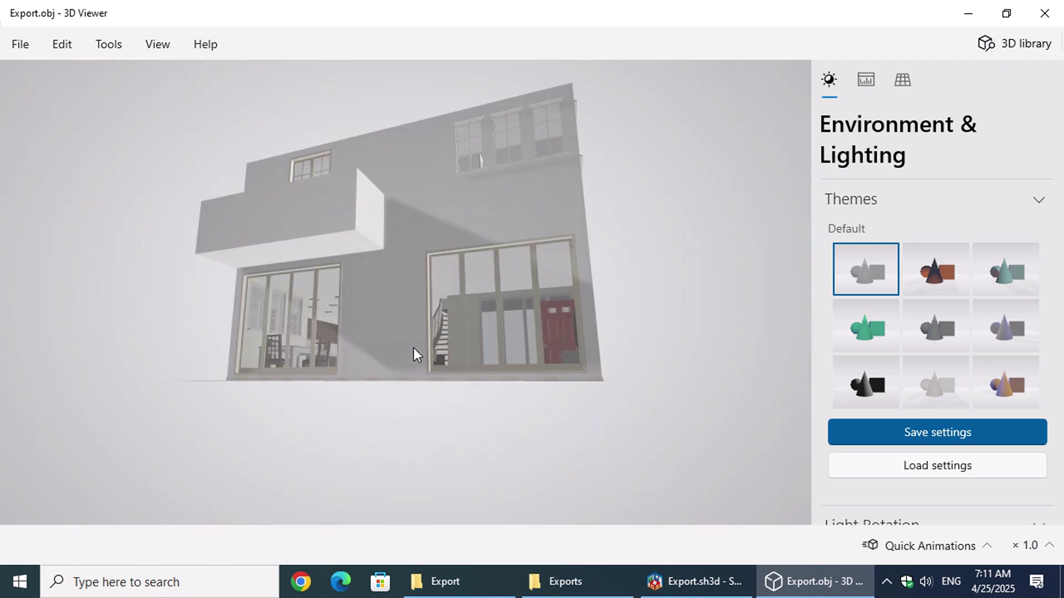
# - Orbit the exported house from two sides, then advance to the Table.obj model
pyautogui.moveTo(413, 348); pyautogui.dragTo(732, 380)
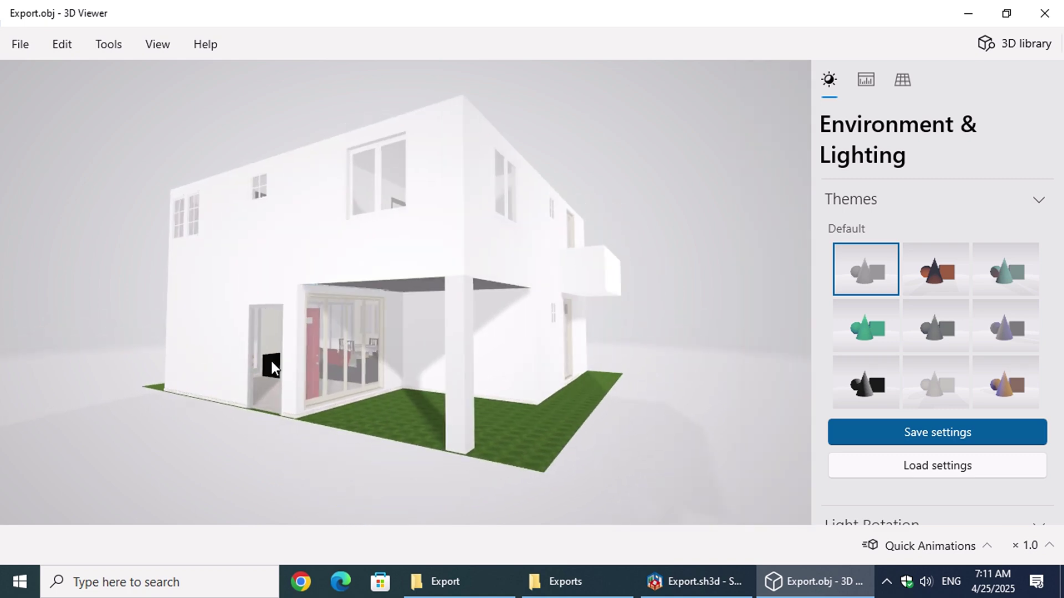
pyautogui.moveTo(271, 361); pyautogui.dragTo(293, 370)
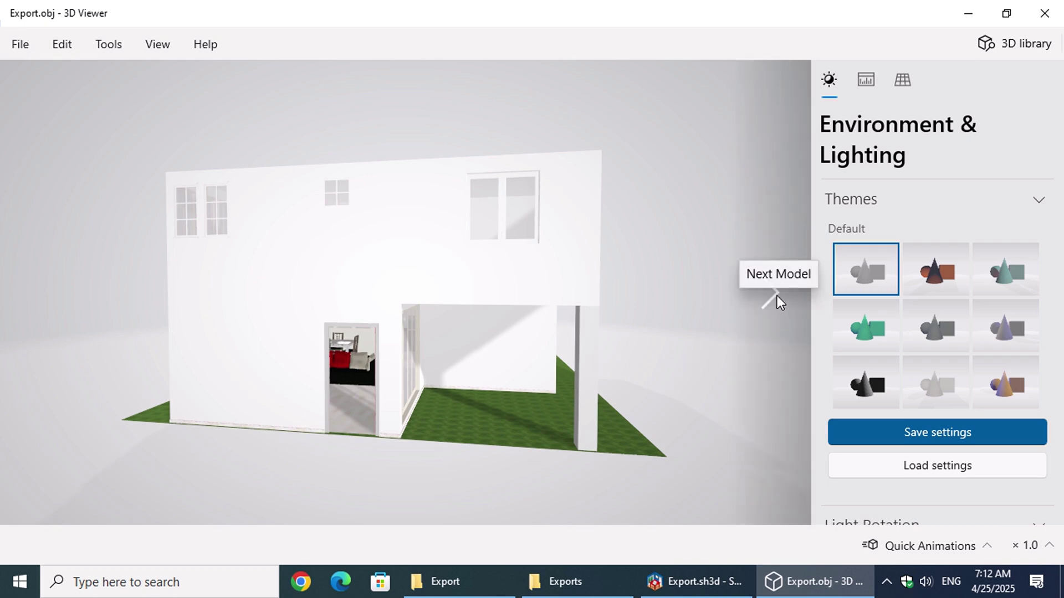
pyautogui.click(777, 297)
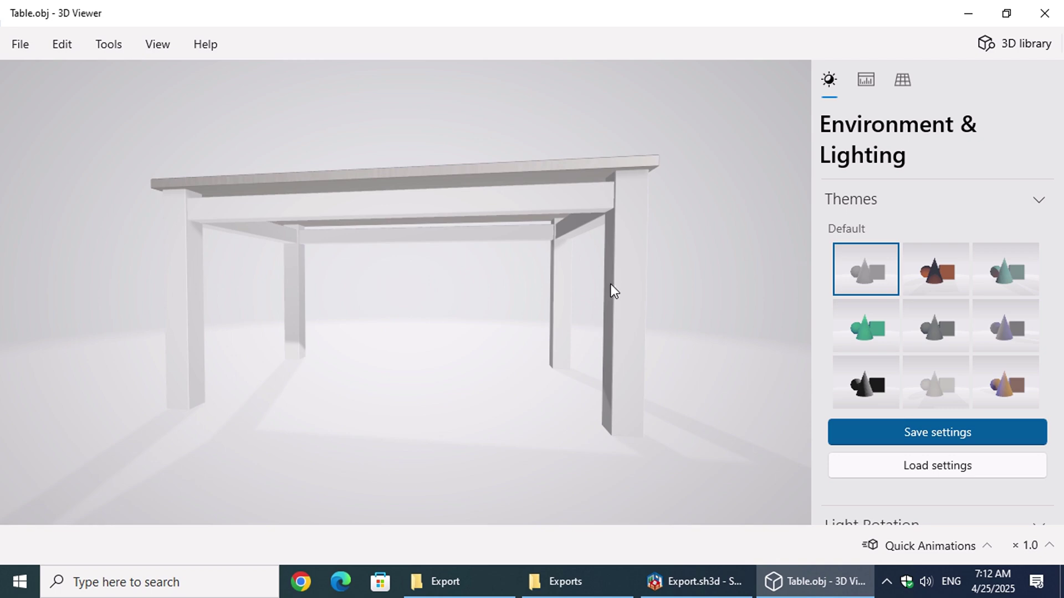
# - Orbit the dining table to view it from above and zoom out
pyautogui.moveTo(610, 284); pyautogui.dragTo(221, 365)
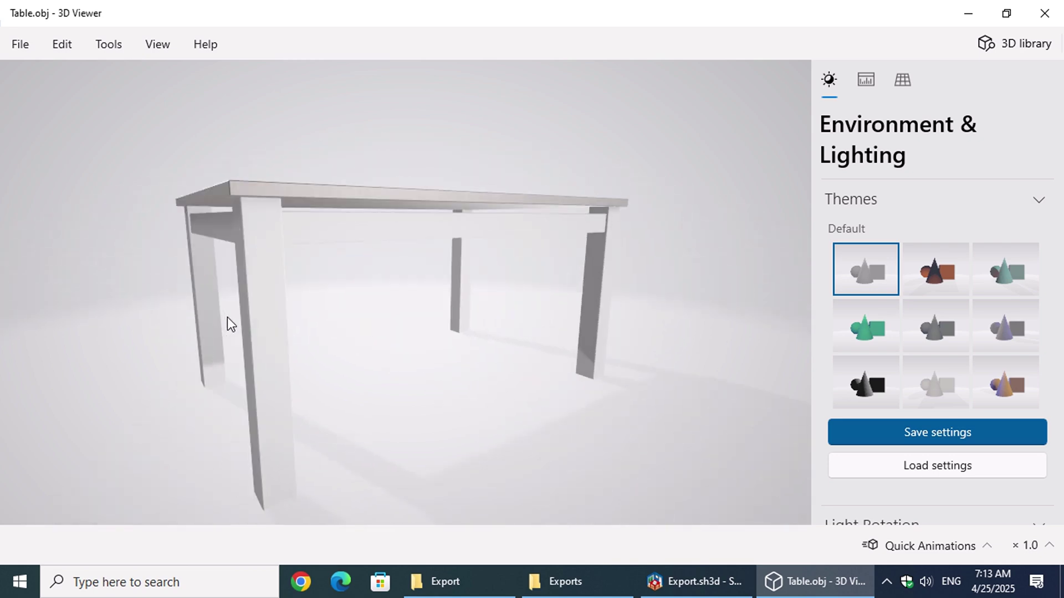
pyautogui.scroll(-5, 228, 323)
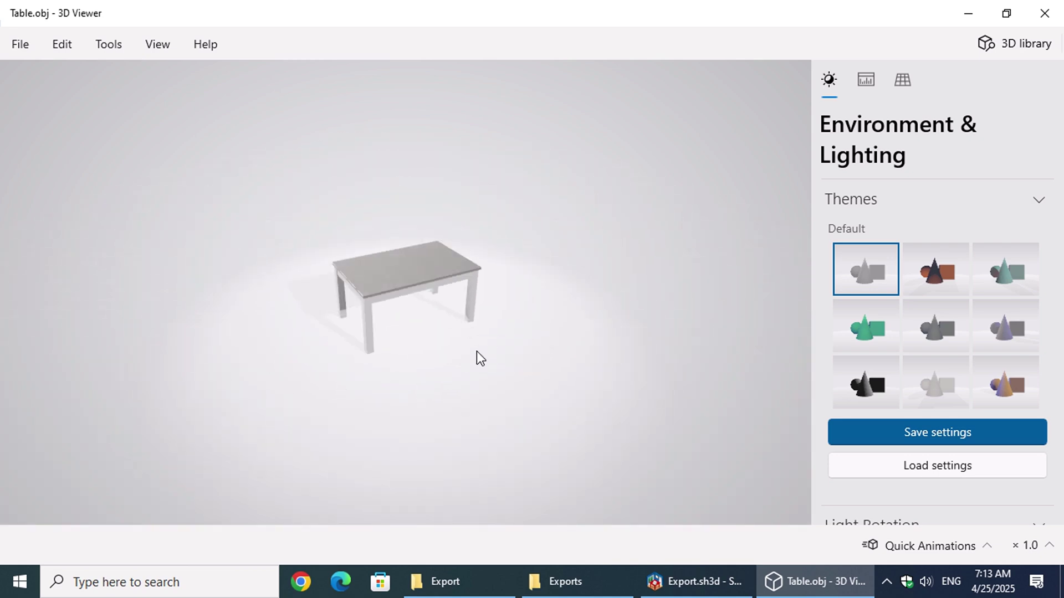